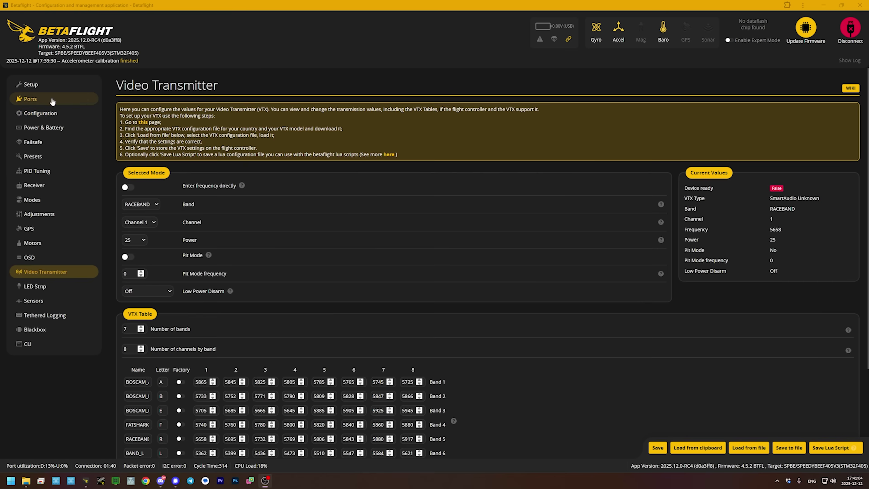
With the VTX showing SmartAudio Unknown and Device ready False, go to the Ports page.
left_click(31, 98)
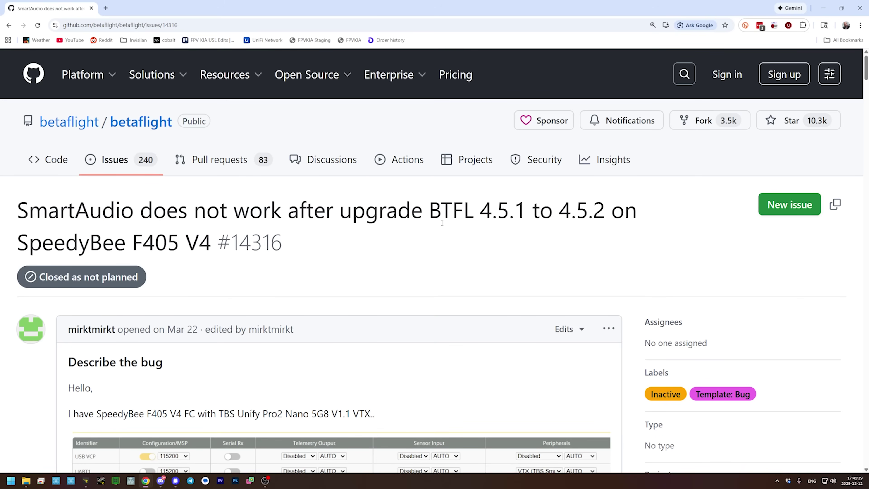
Highlight the SpeedyBee F405 V4 board name in issue #14316's title, then deselect it.
left_click_drag(76, 243, 181, 243)
left_click(338, 248)
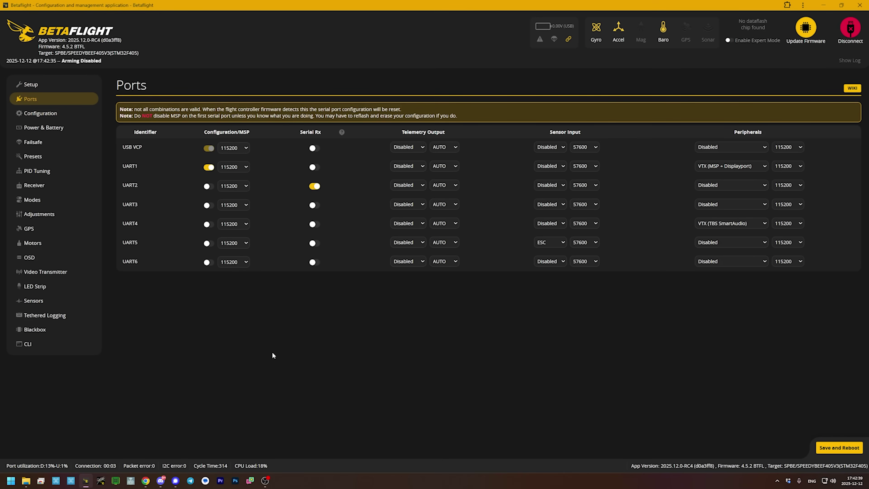
Run 'diff all' in the CLI and save the output as a .txt backup in Downloads.
left_click(44, 342)
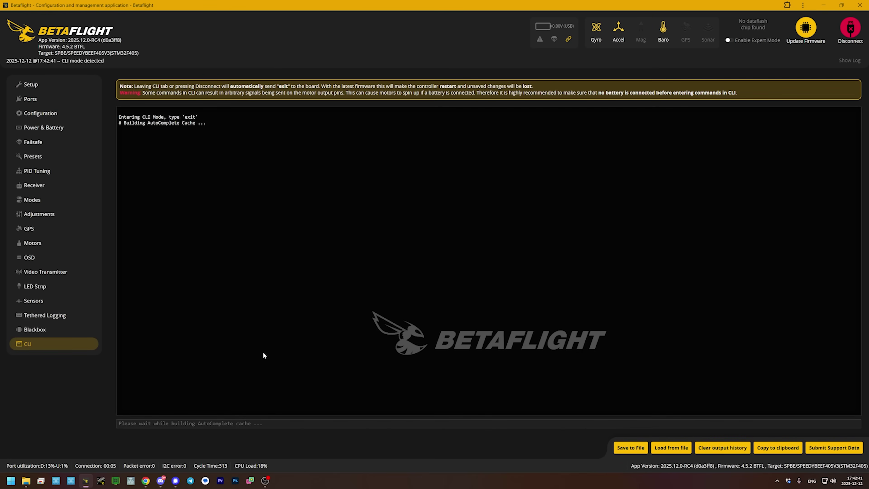
type("diff all")
key("Return")
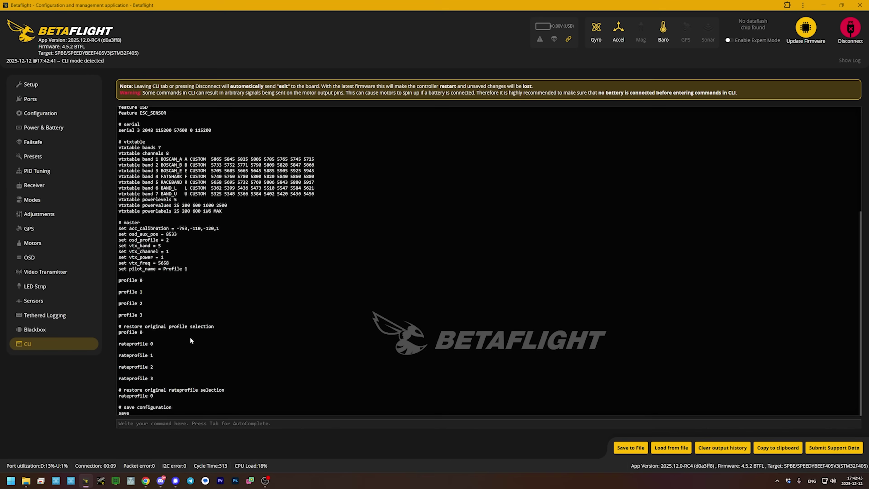
left_click(635, 449)
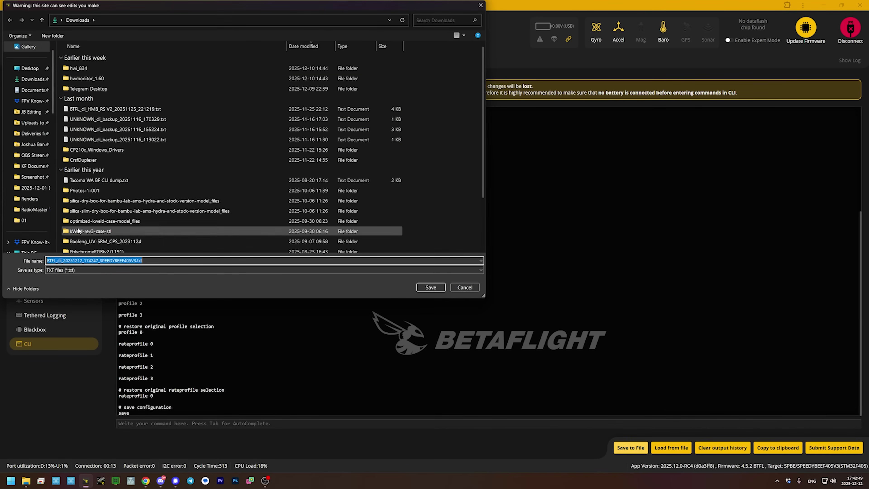
left_click(430, 288)
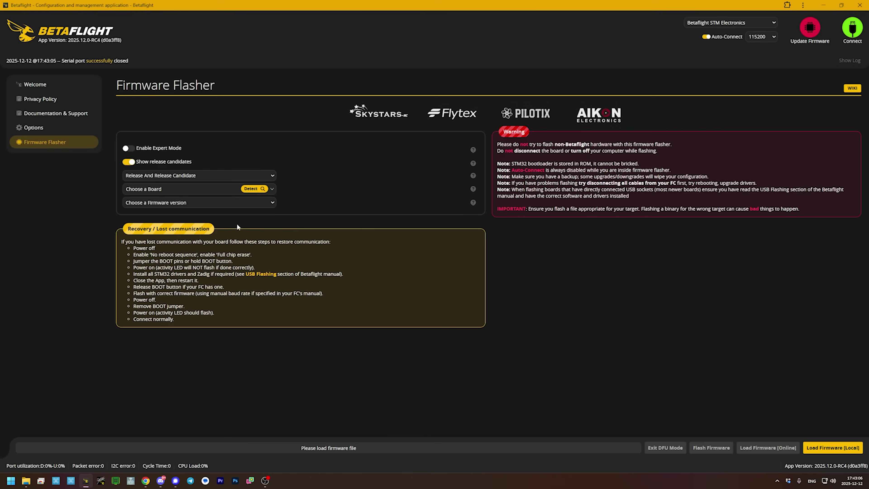
Set the flasher's release type to the stable Release channel.
left_click(146, 178)
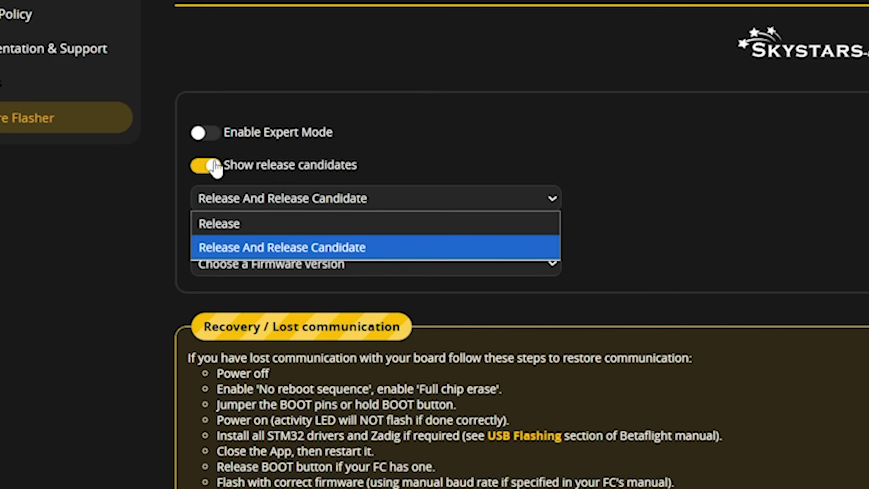
left_click(206, 170)
left_click(208, 171)
left_click(208, 171)
left_click(231, 206)
left_click(232, 205)
Auto-detect the SPEEDYBEEF405V3 board and choose firmware version 4.5.3 [23-Nov-2025].
left_click(491, 235)
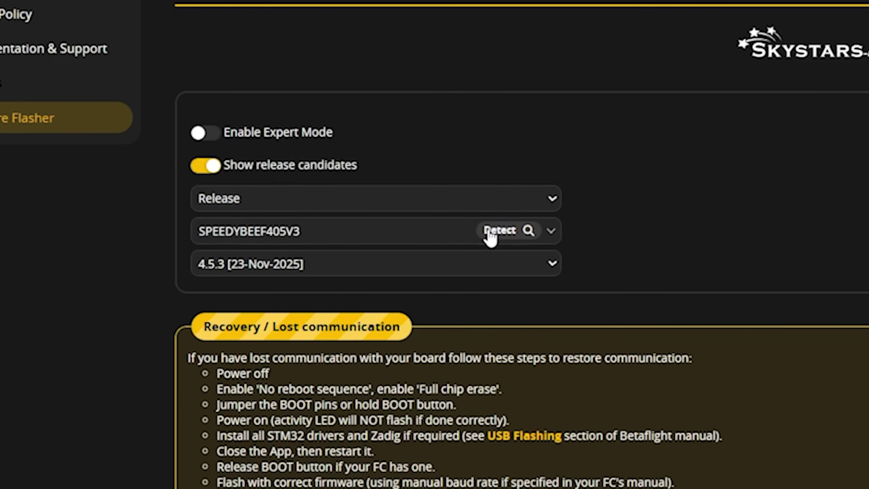
left_click(234, 239)
left_click(238, 238)
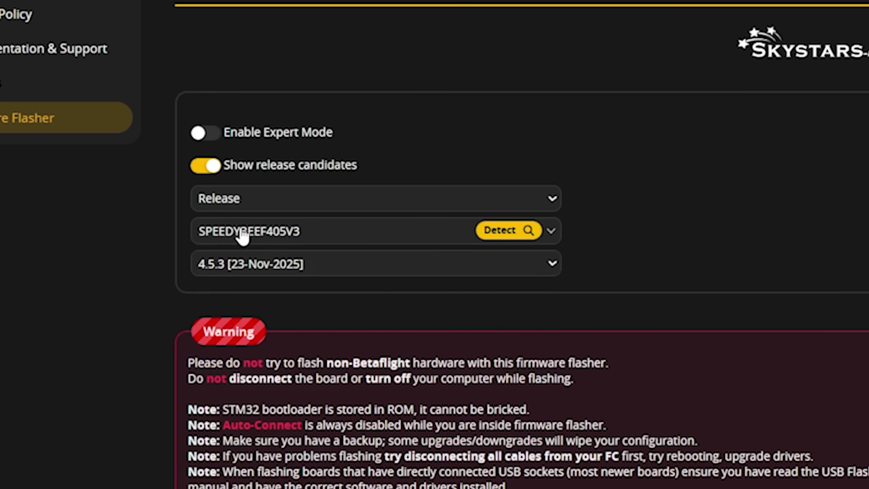
left_click(251, 270)
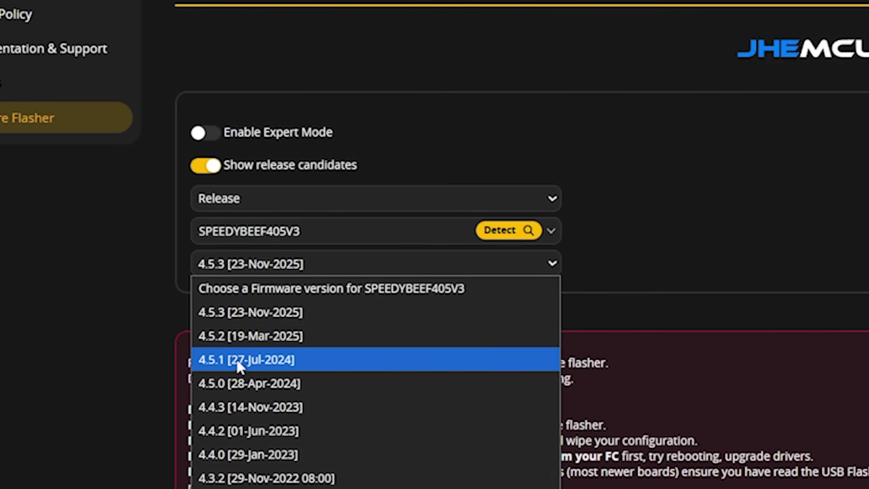
left_click(247, 318)
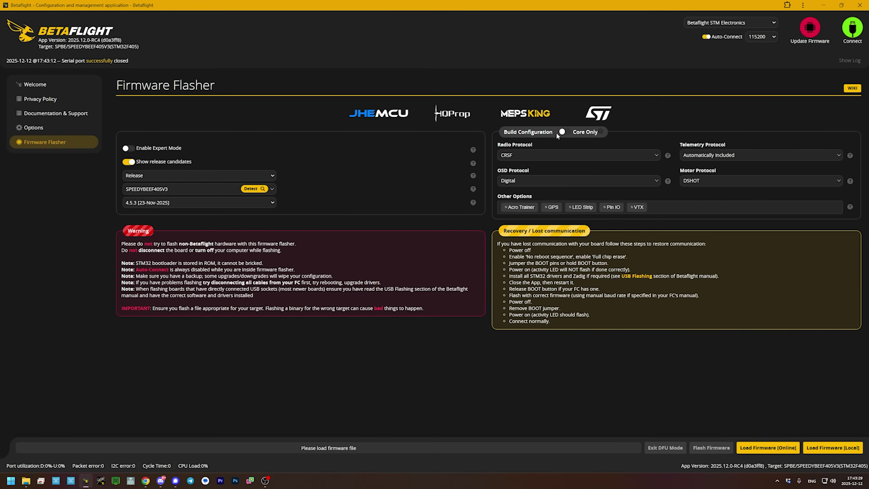
Enable Expert Mode, add the NONCOMPLIANT_SMARTAUDIO custom define, and load the 4.5.3 firmware online.
left_click(200, 135)
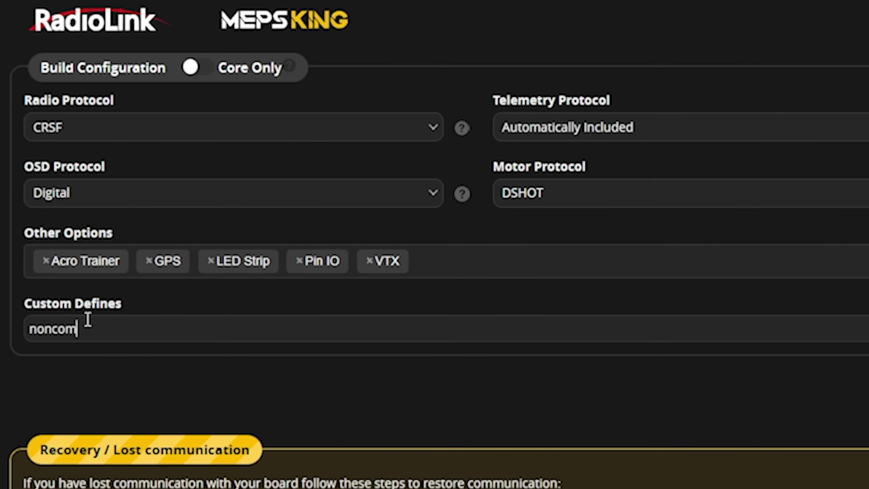
type("NCOMPLIANT_SMARTAUDIO")
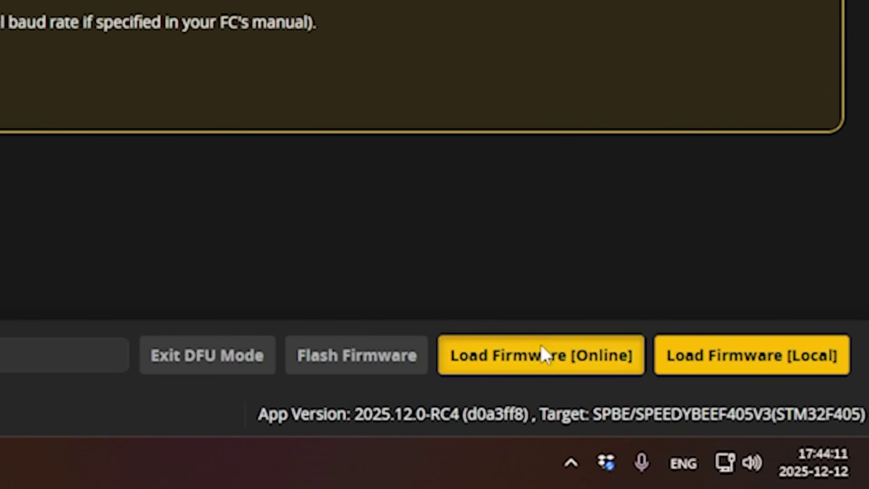
left_click(542, 353)
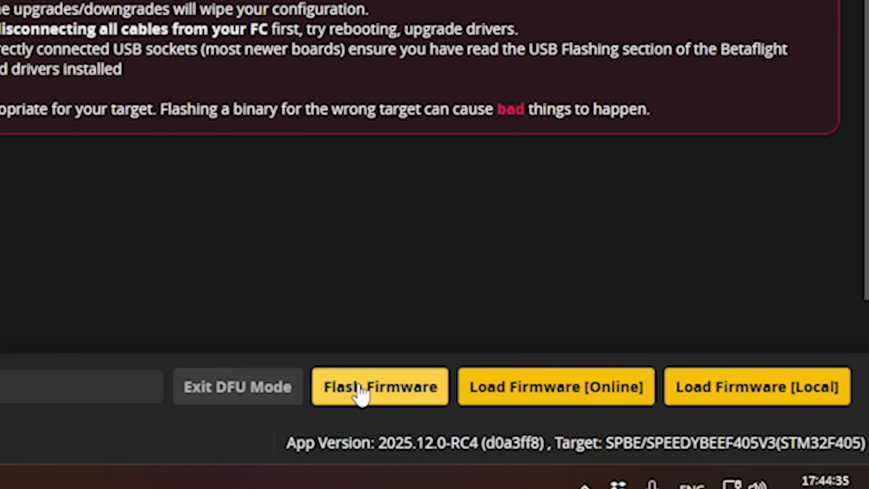
Flash the 4.5.3 cloud build, reconnect, dismiss the accelerometer warning, and go to the CLI.
left_click(358, 388)
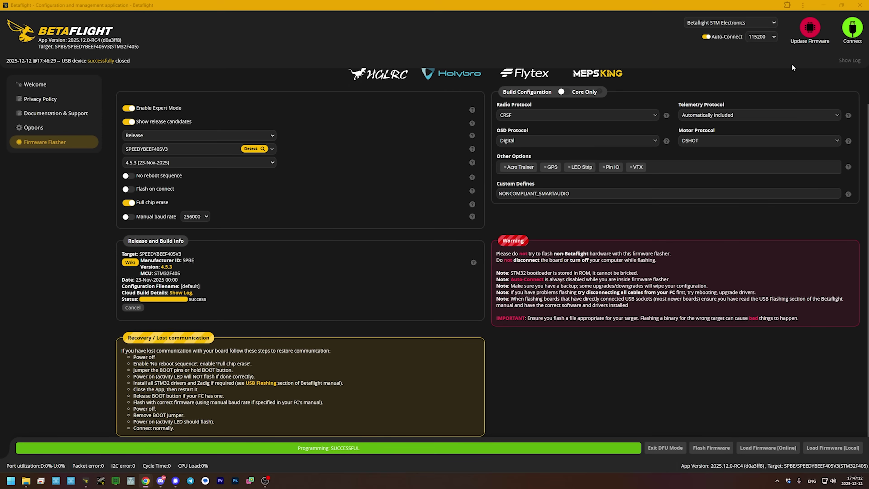
left_click(852, 29)
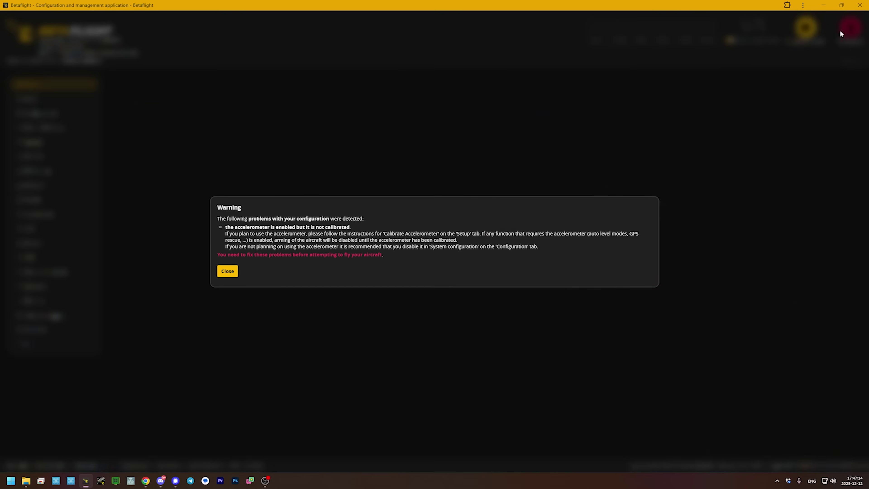
left_click(227, 271)
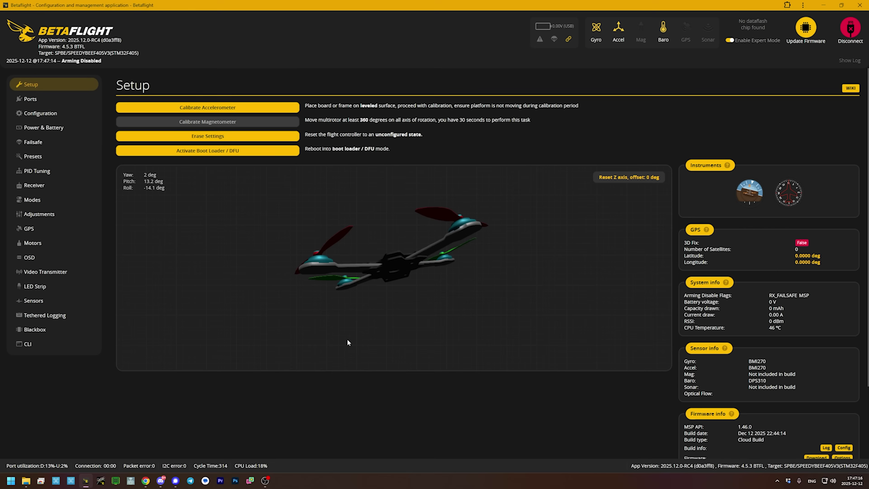
left_click(44, 344)
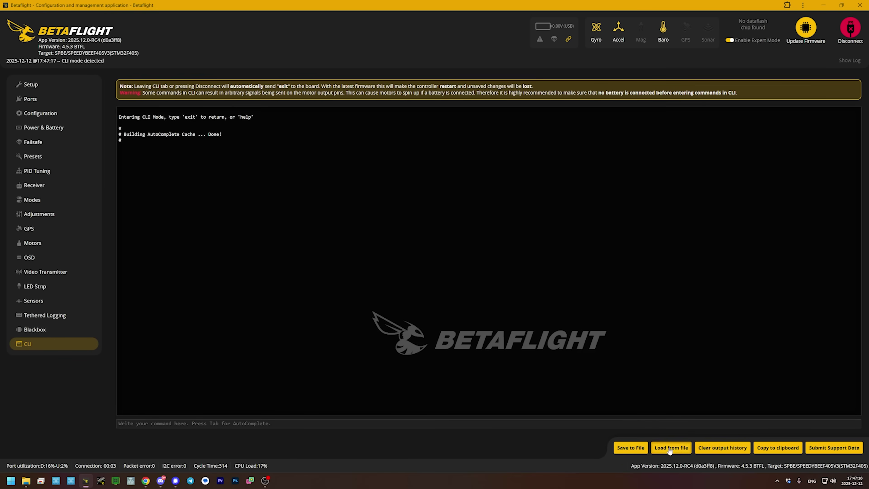
Load the saved BTFL_cli backup .txt into the CLI and execute its commands.
left_click(670, 449)
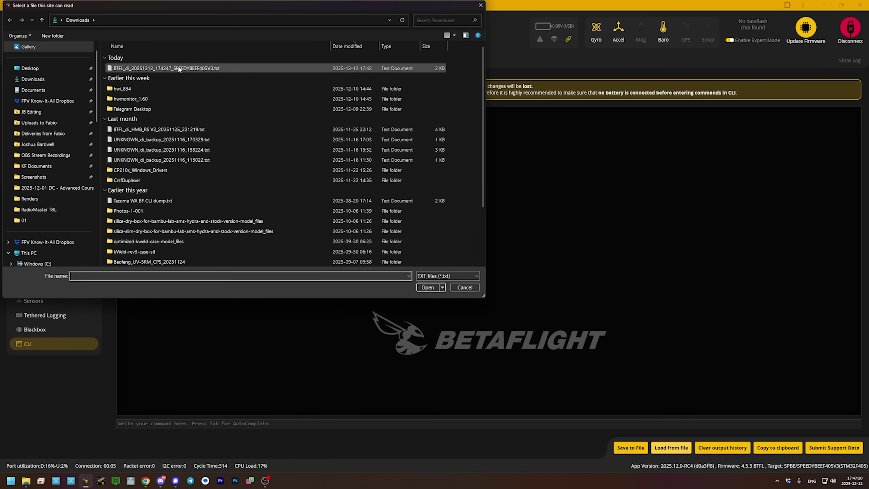
double_click(178, 69)
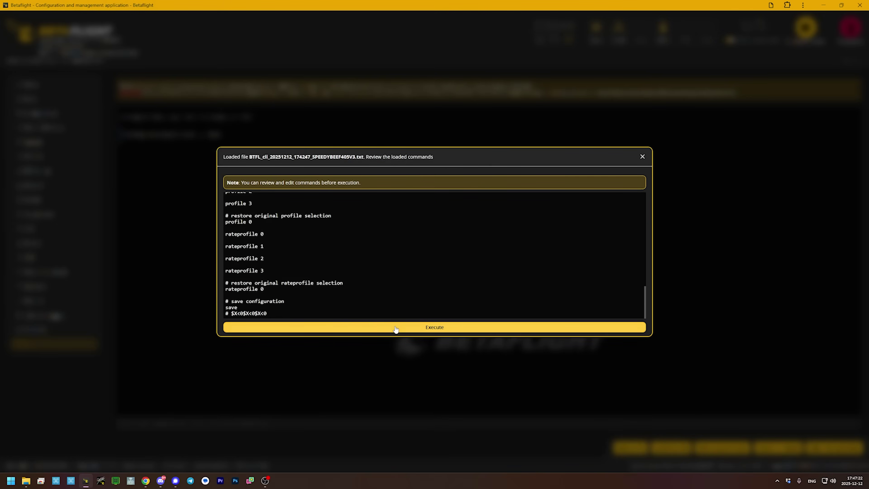
left_click(321, 331)
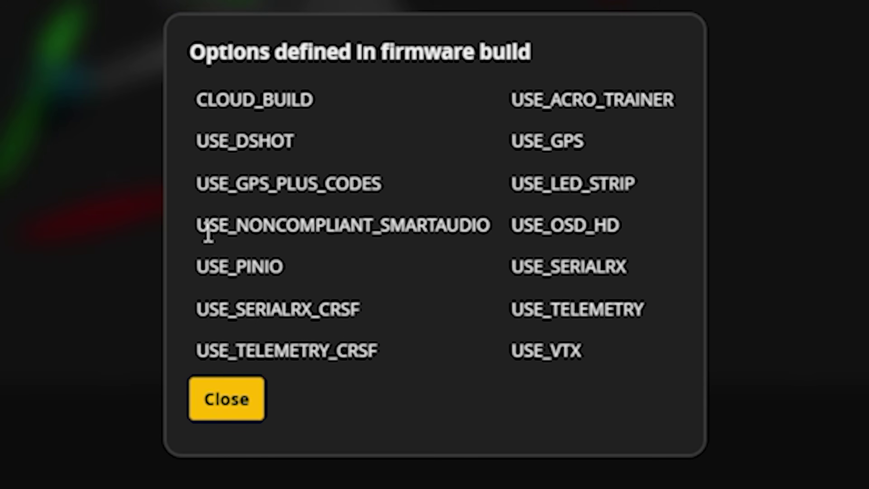
Highlight USE_NONCOMPLIANT_SMARTAUDIO in the build options list, then close the list.
left_click_drag(198, 232, 493, 243)
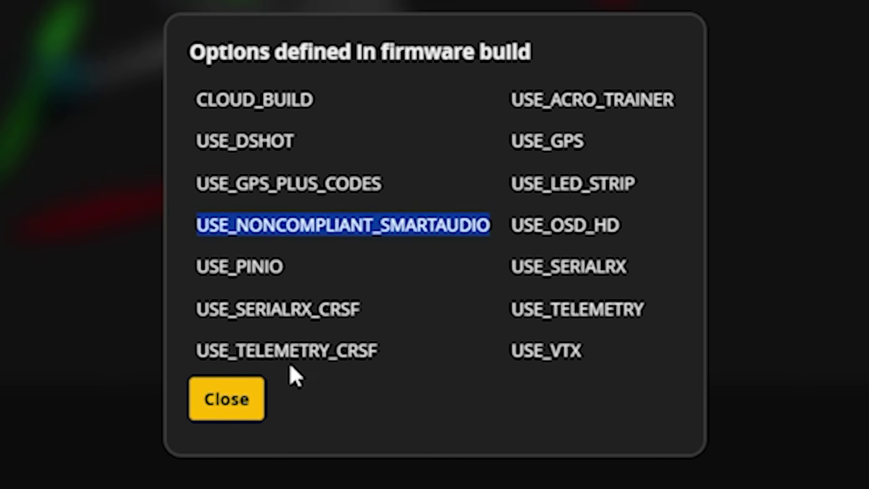
left_click(214, 410)
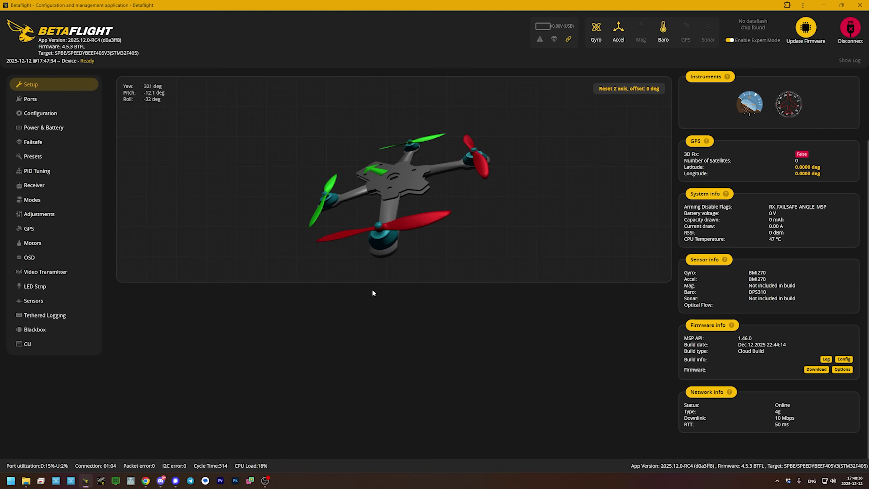